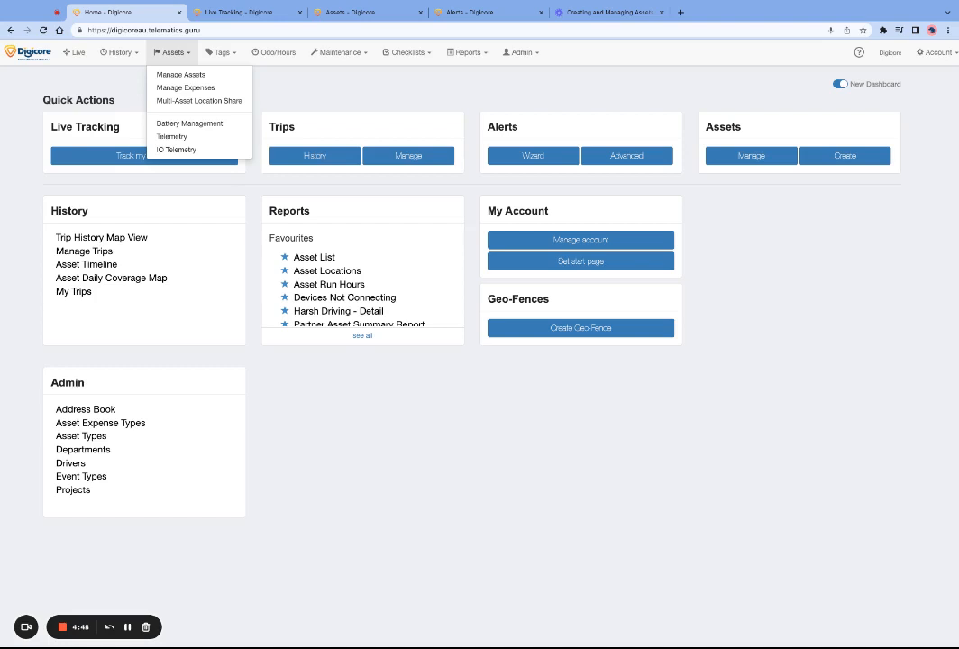
Switch the home page to the old dashboard and back to the new dashboard.
left_click(79, 78)
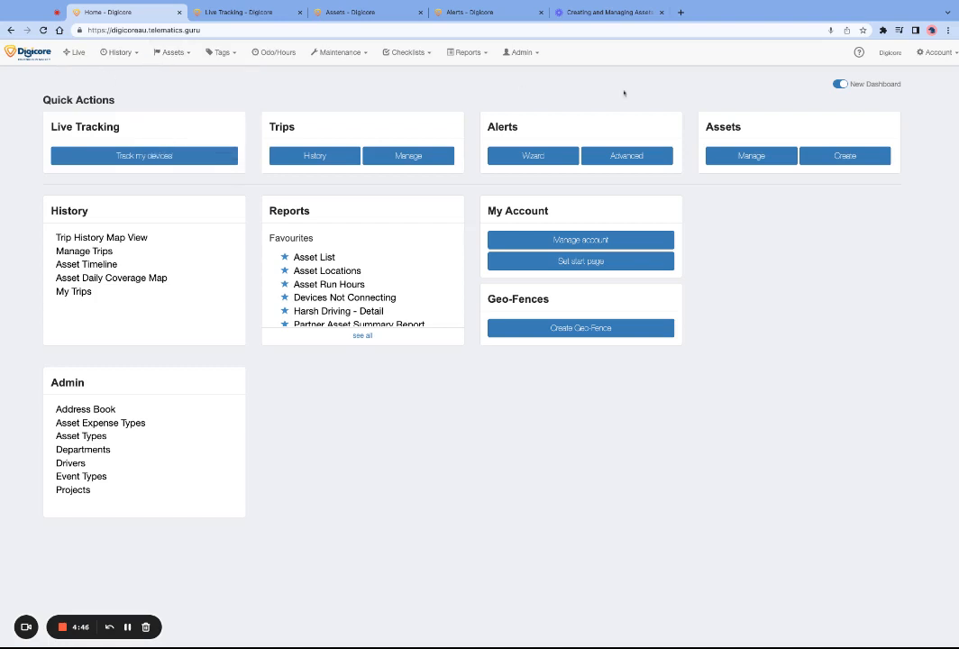
left_click(840, 84)
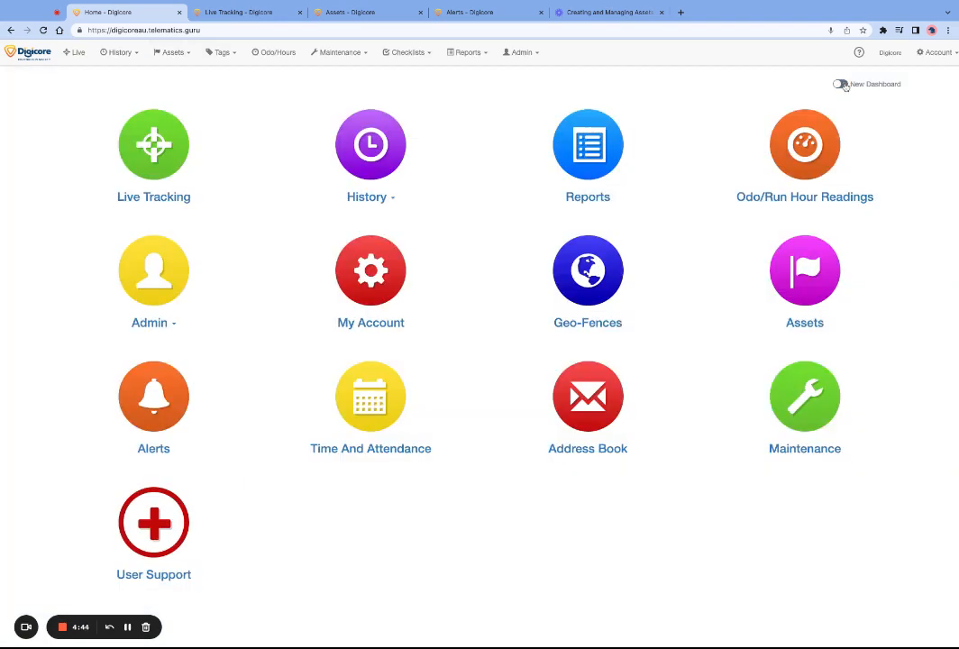
left_click(844, 85)
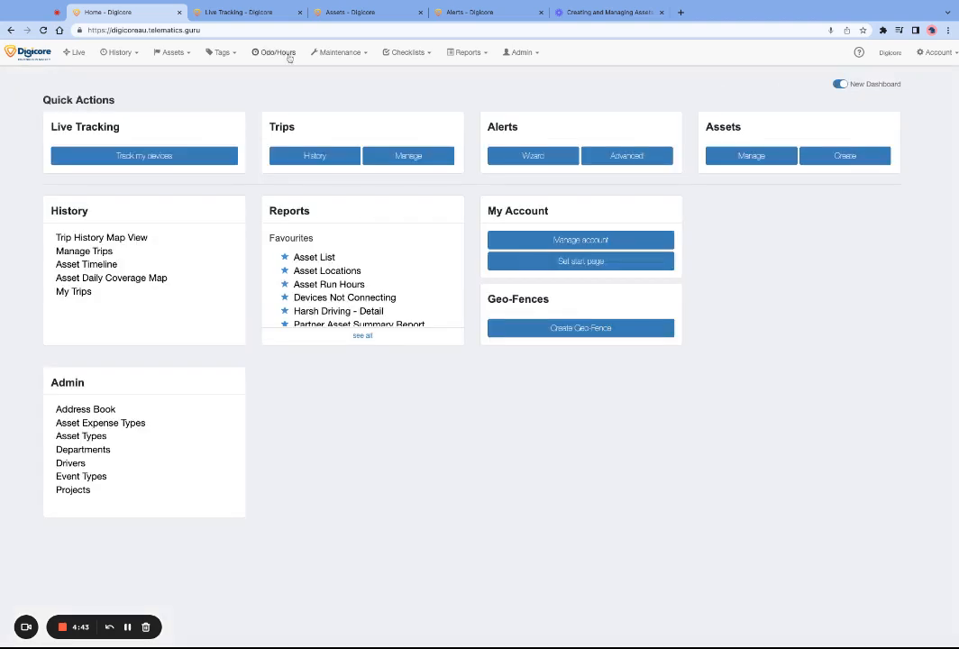
Open the asset management list.
left_click(170, 53)
left_click(177, 74)
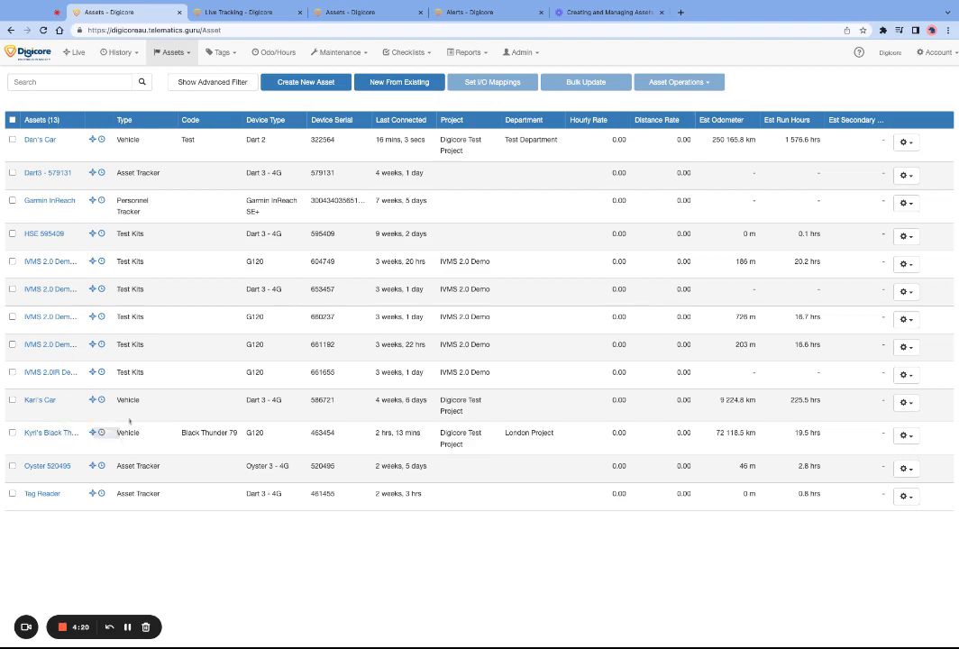
Start a new asset from an existing one, copying the settings of the Black Thunder vehicle.
left_click(413, 82)
left_click(406, 132)
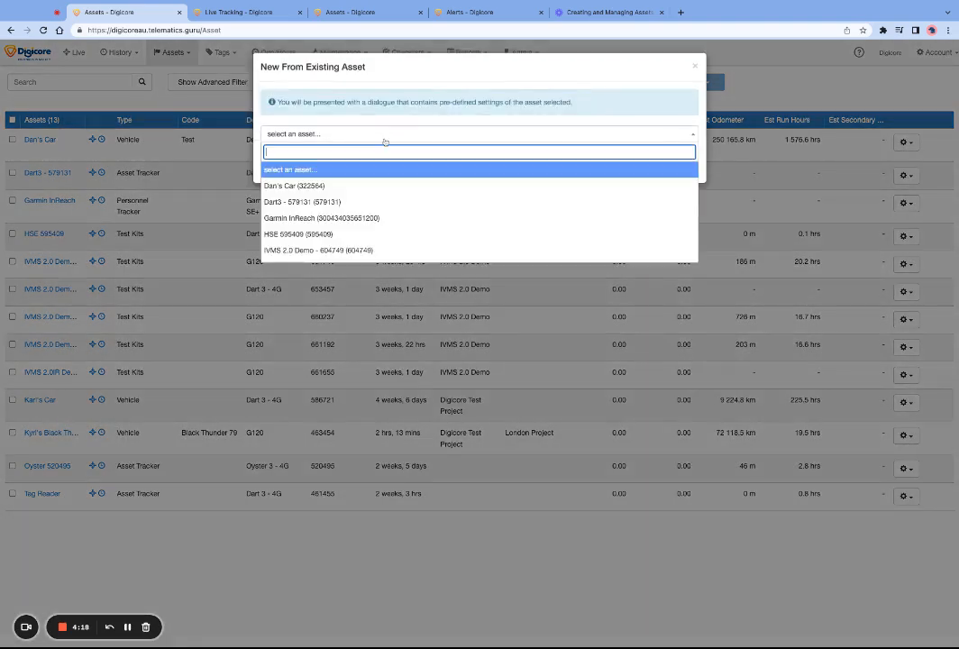
scroll(369, 218, "down", 4)
left_click(360, 219)
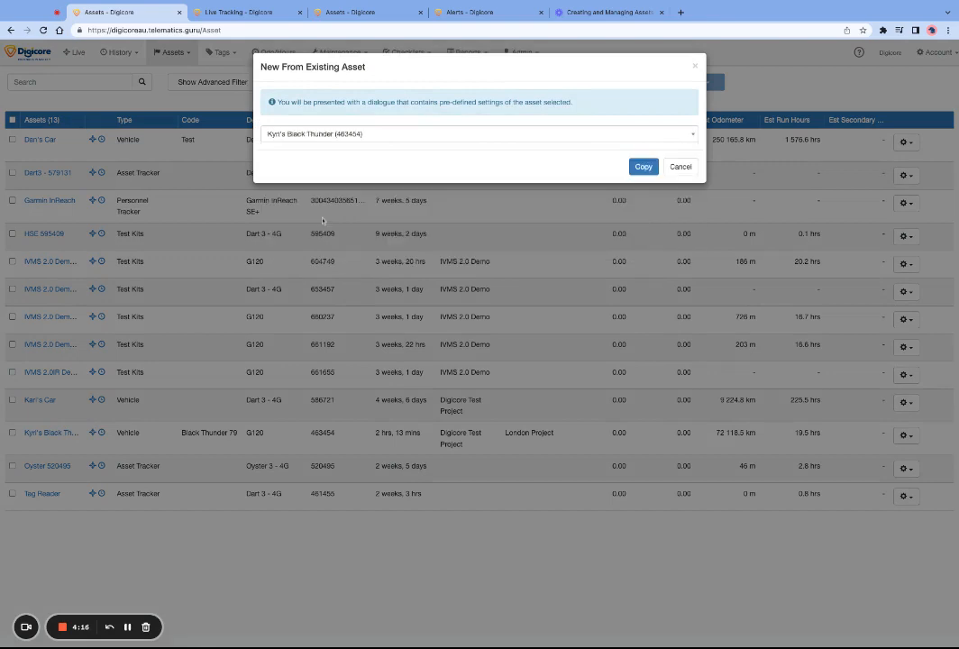
left_click(643, 167)
Name the copied asset Black Thunder II and discard it without saving.
left_click(282, 132)
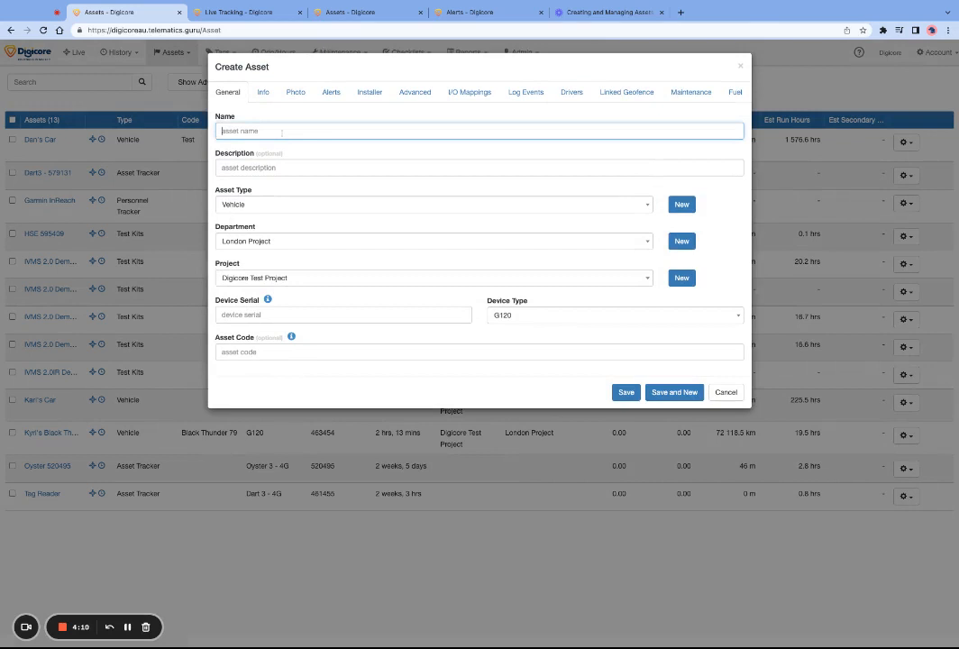
type("Black Thunder II")
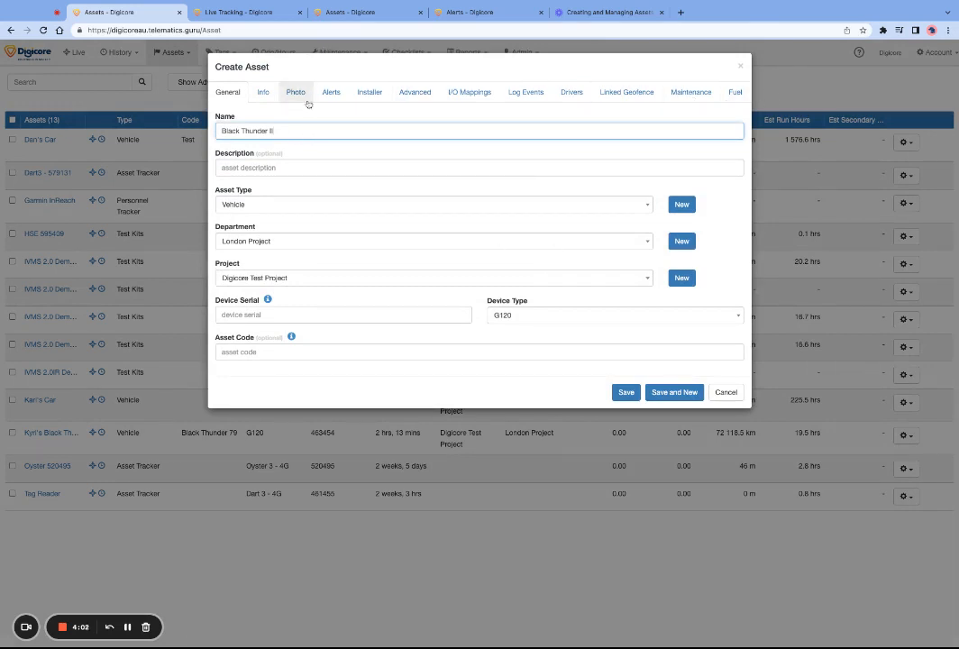
left_click(726, 392)
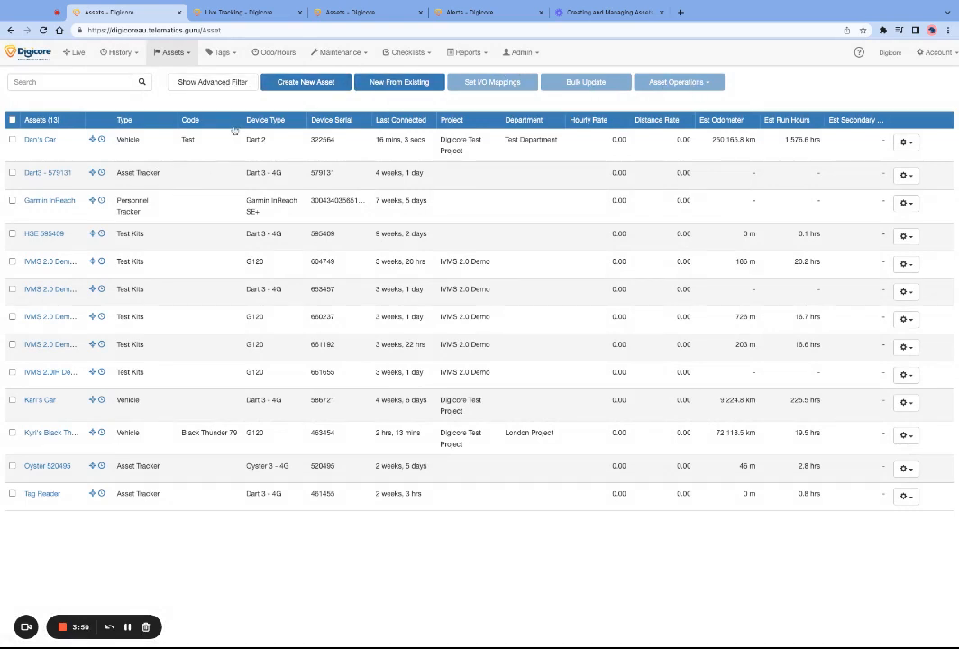
Review the general, info, photo and alert settings of the existing Black Thunder vehicle and close its record.
left_click(44, 434)
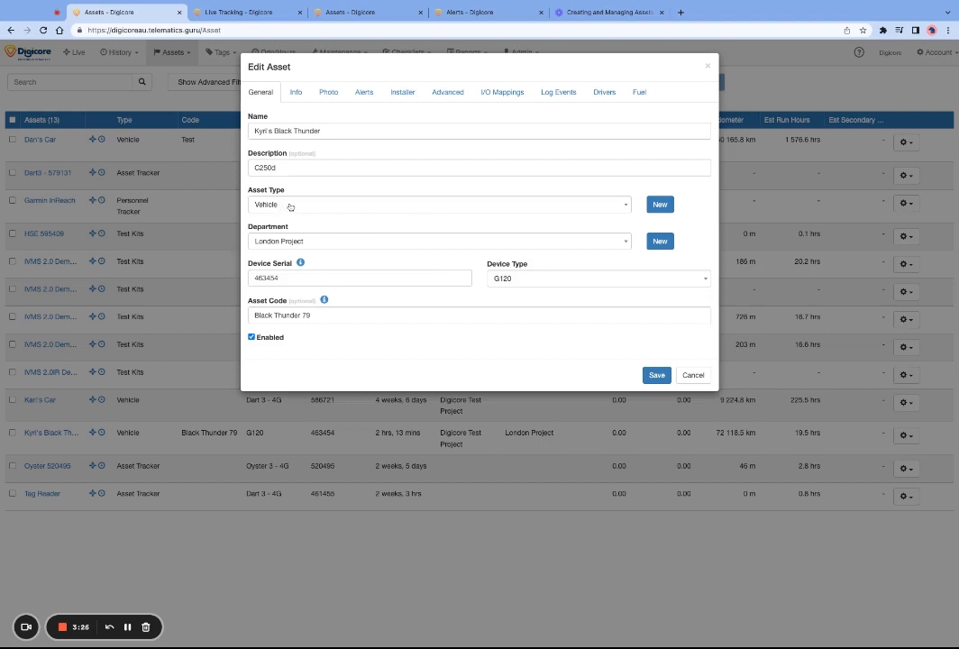
left_click(316, 314)
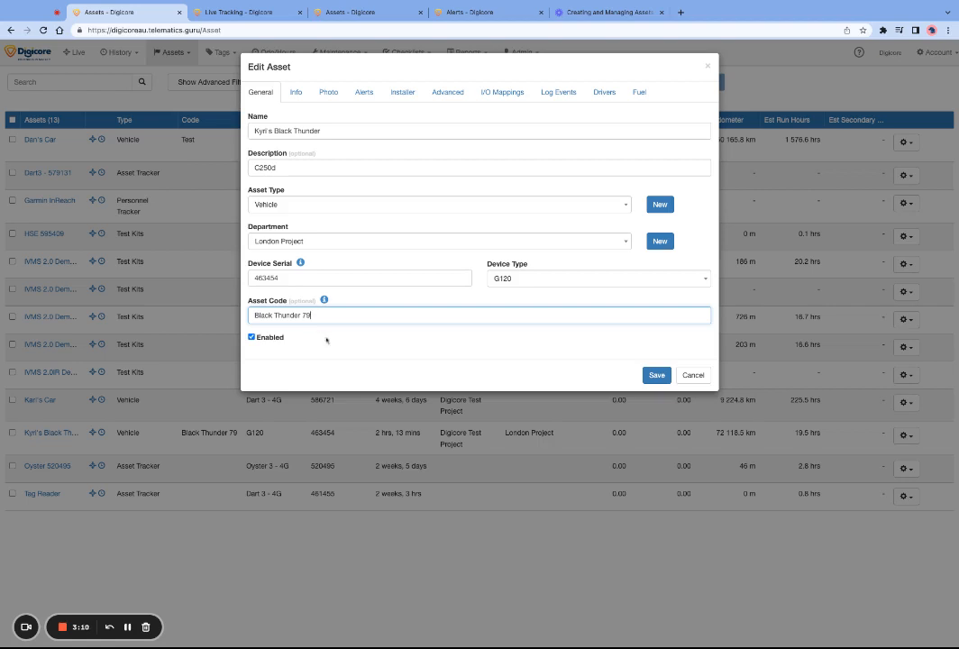
left_click(299, 95)
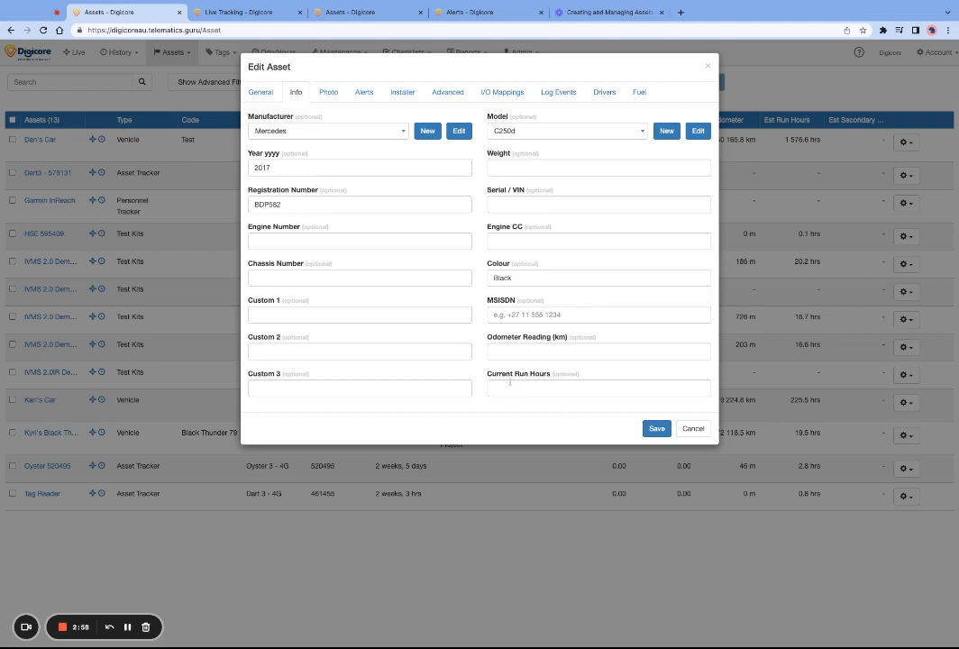
left_click(332, 94)
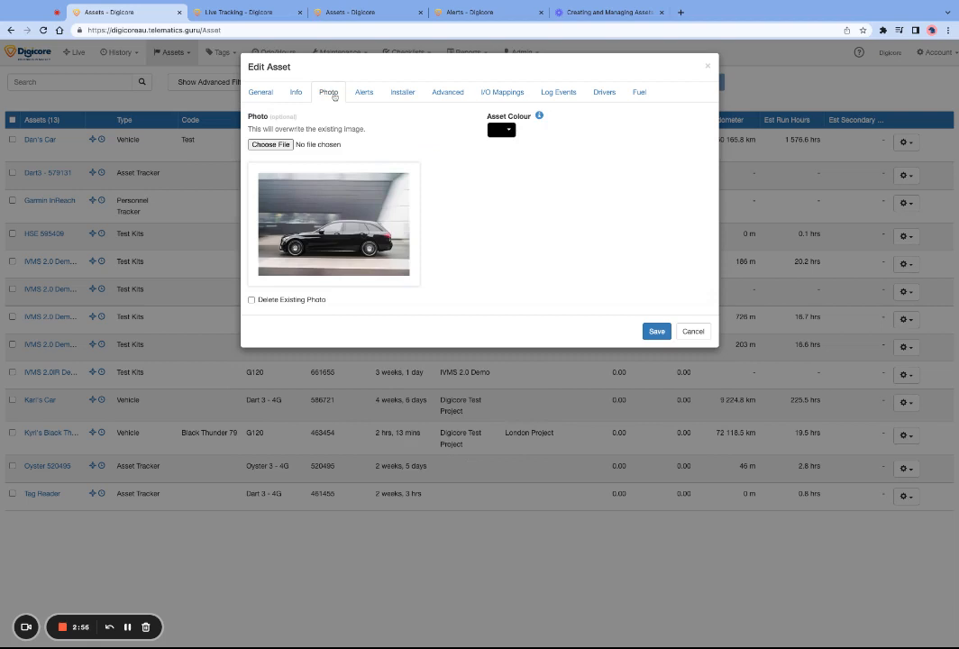
left_click(364, 93)
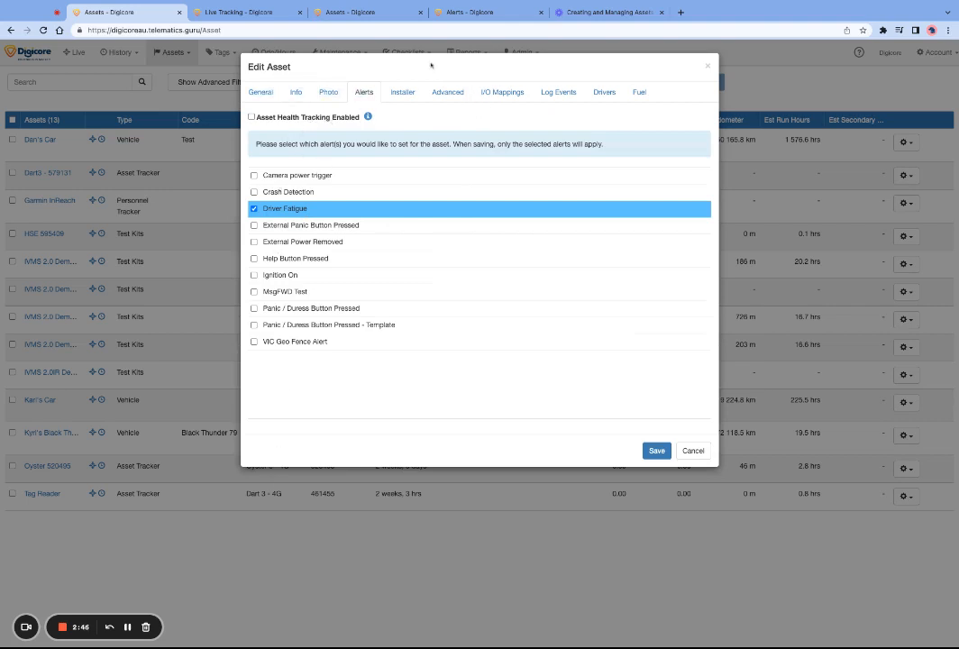
left_click(707, 67)
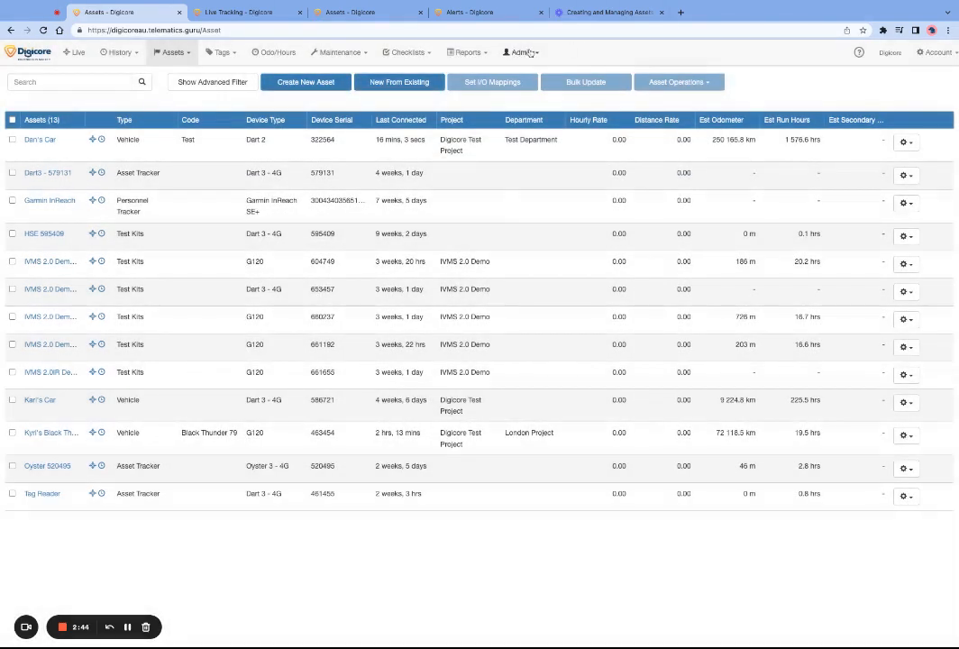
Open the alert setup page to view the account's configured alerts.
left_click(523, 52)
left_click(517, 110)
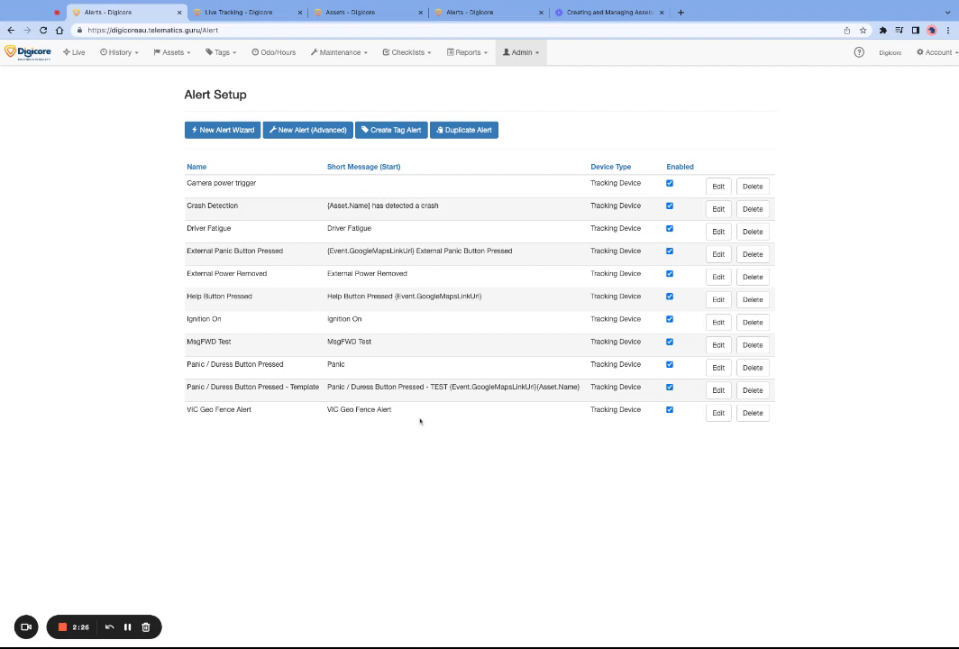
Return to the asset list and reopen the Black Thunder vehicle's alert settings.
left_click(174, 54)
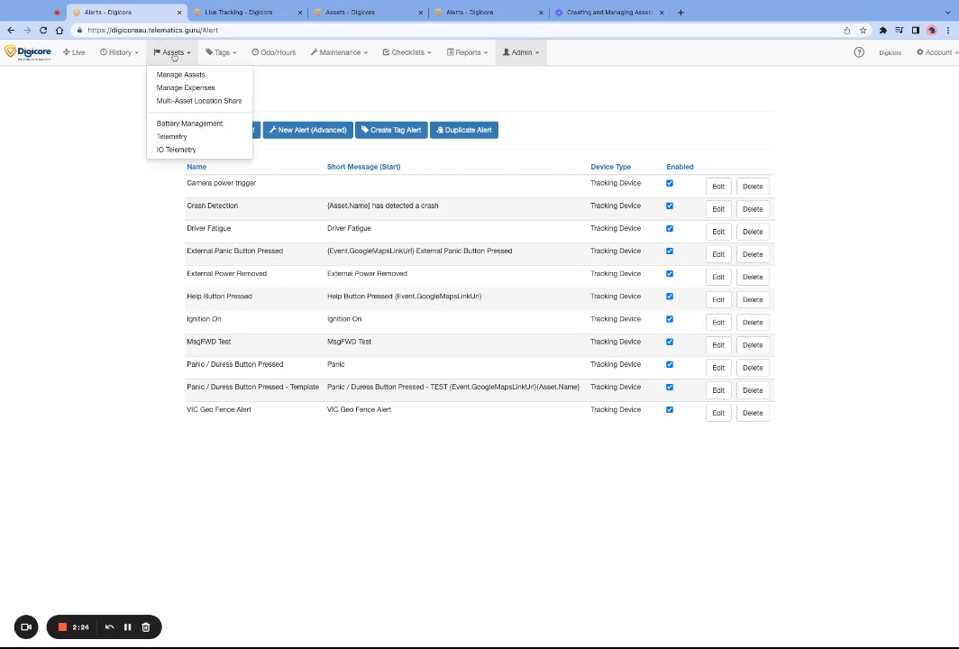
left_click(185, 74)
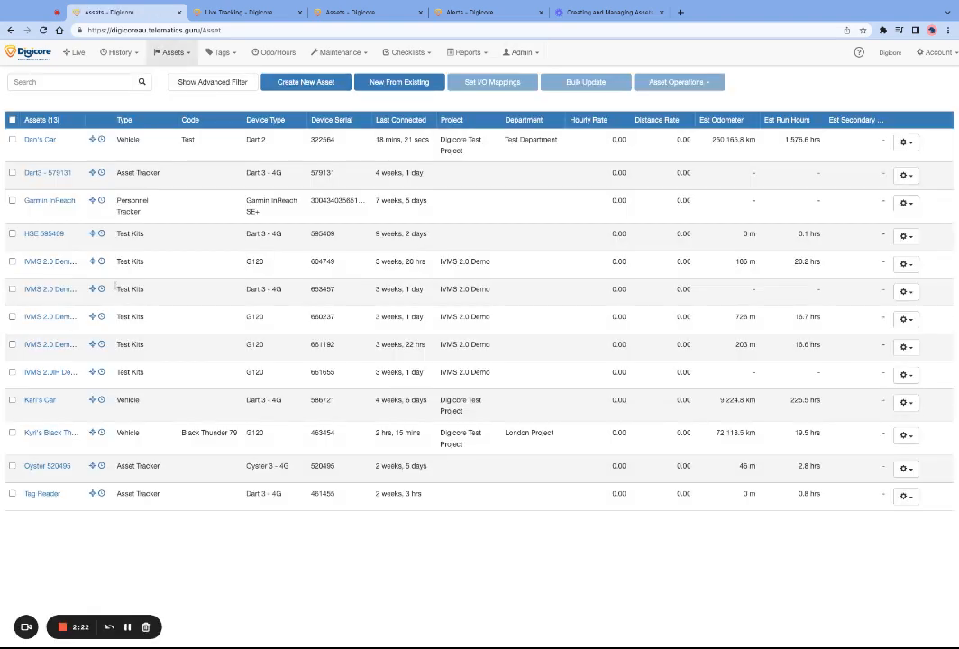
left_click(58, 433)
left_click(363, 92)
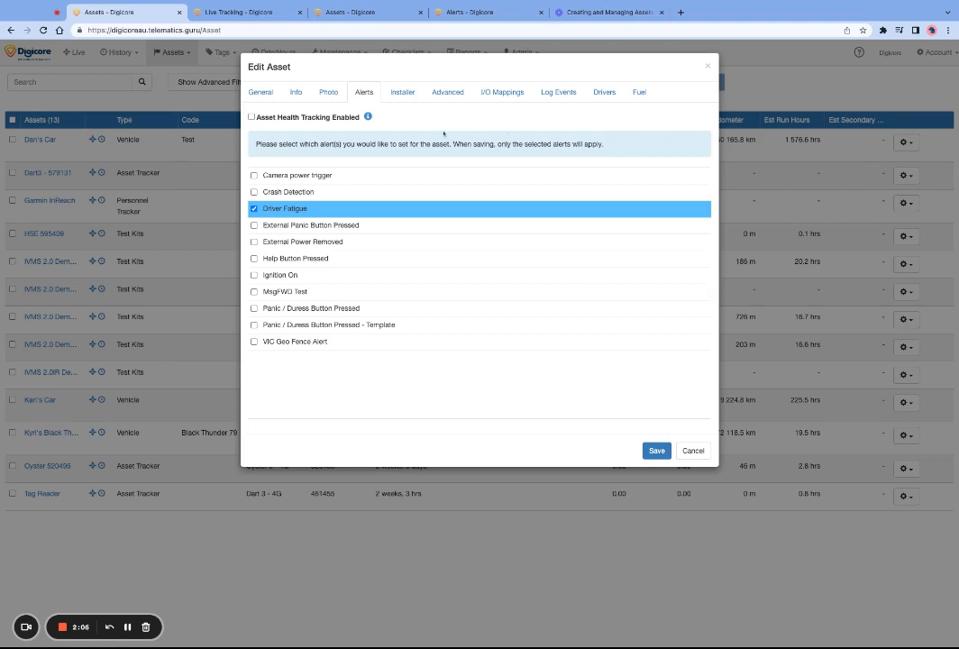
Review the vehicle's installer, advanced, I/O mapping and log event settings.
left_click(403, 93)
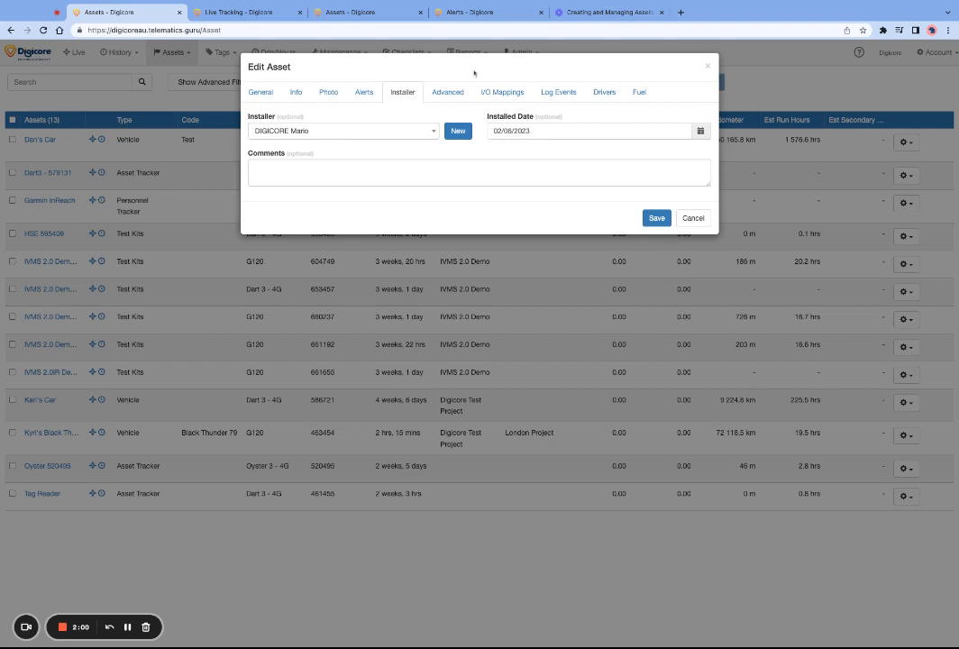
left_click(453, 95)
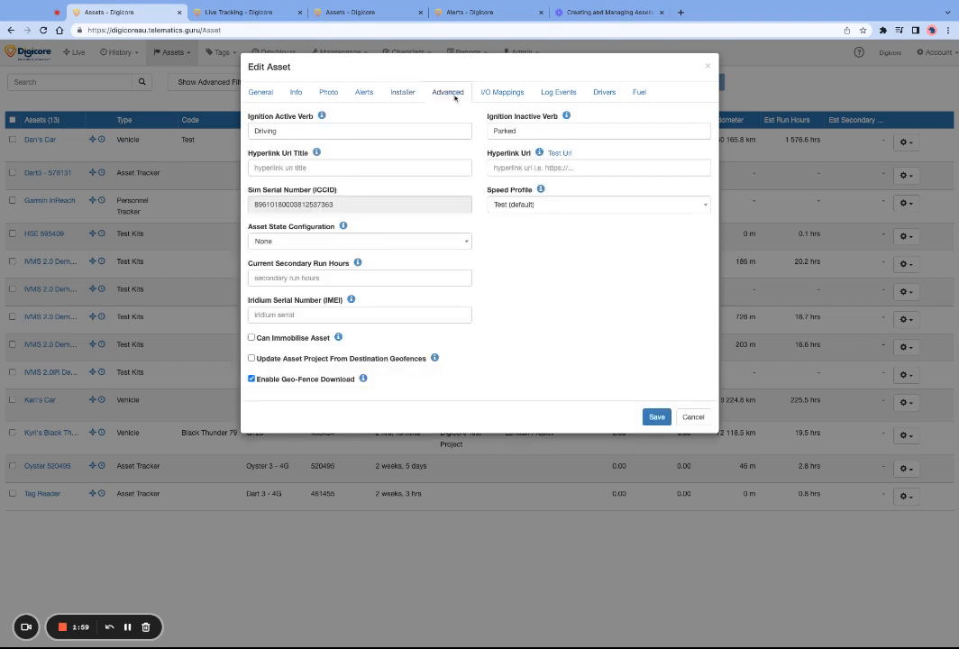
left_click(505, 93)
left_click(448, 94)
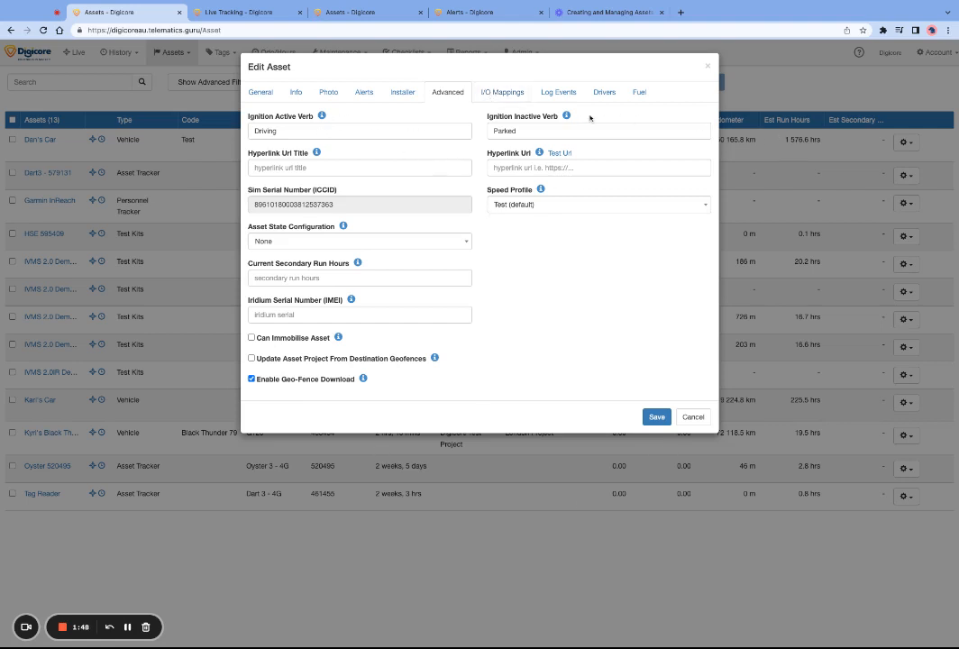
left_click(501, 93)
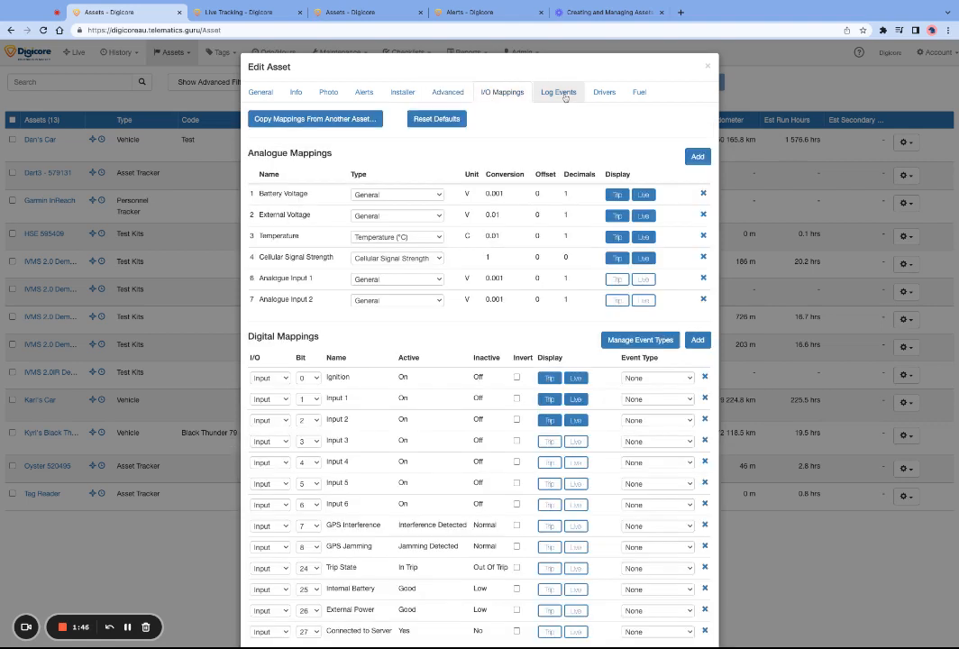
left_click(562, 93)
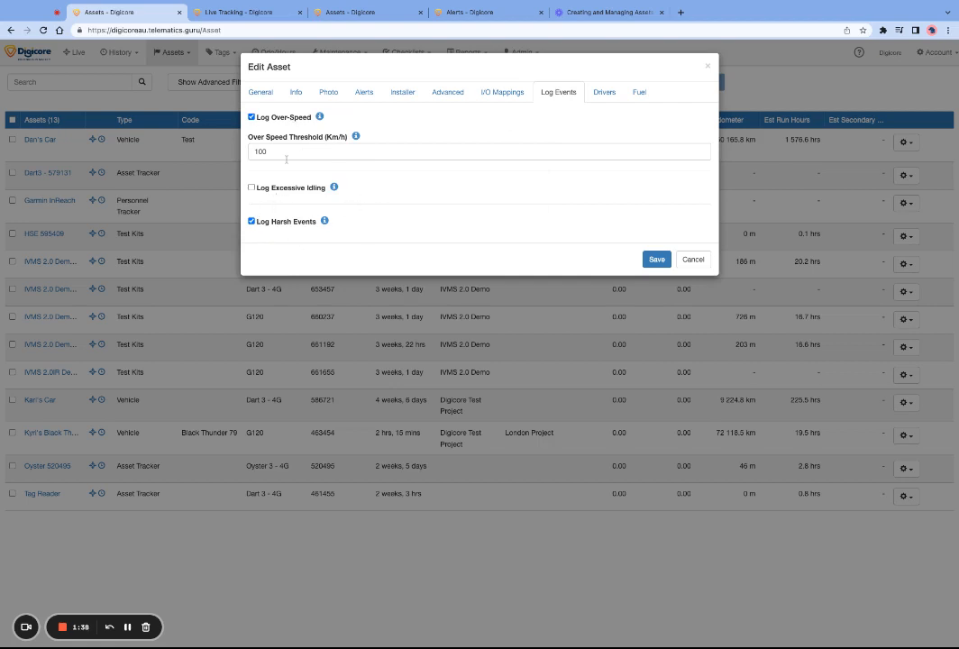
mouse_move(324, 220)
Add two Test Department drivers to the vehicle's custom list of enabled drivers.
left_click(605, 93)
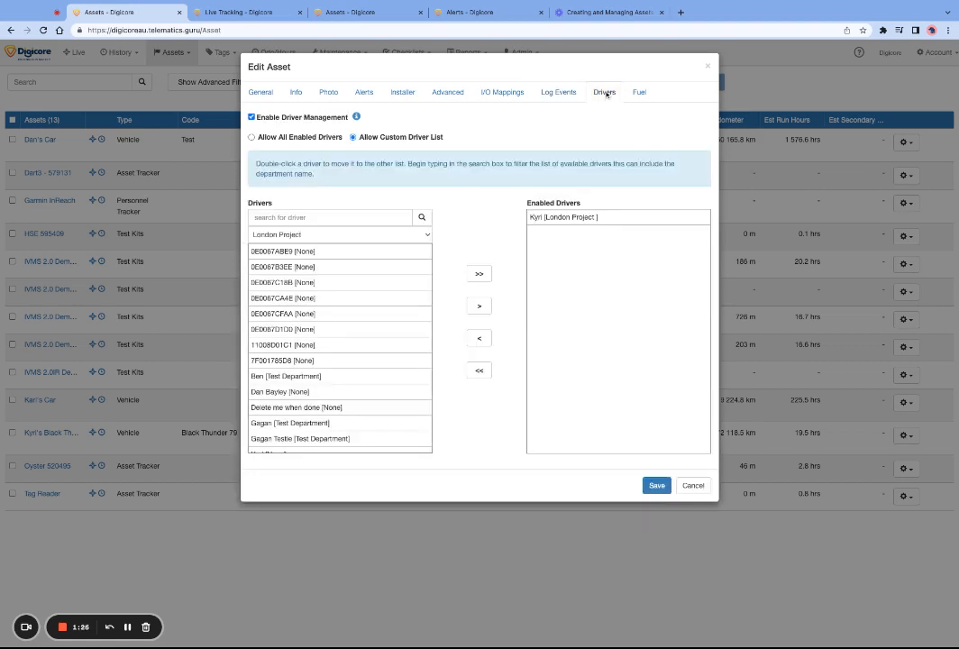
scroll(401, 363, "down", 4)
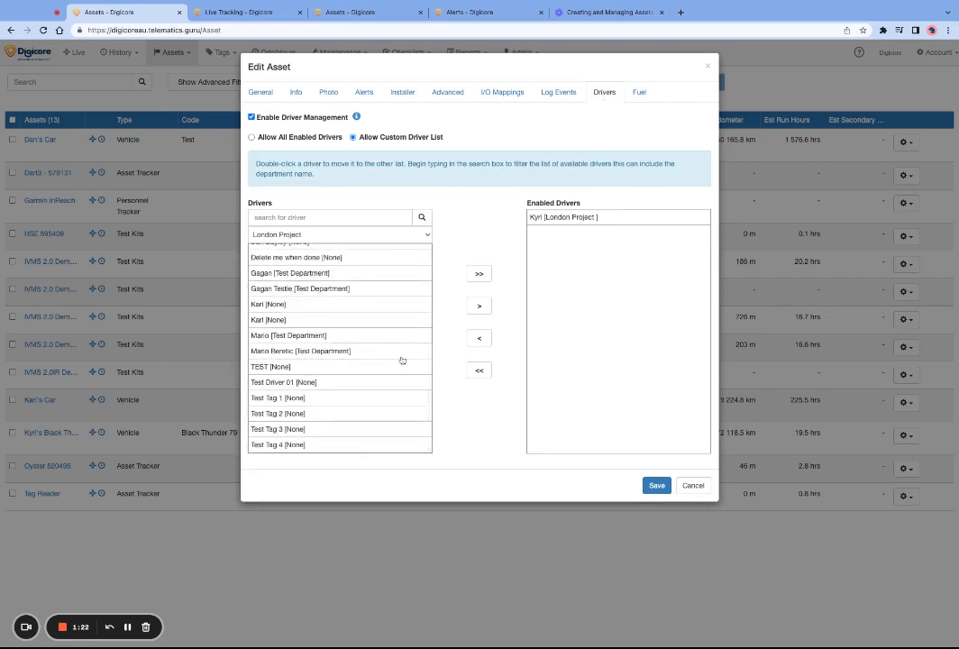
left_click(342, 352)
left_click(481, 307)
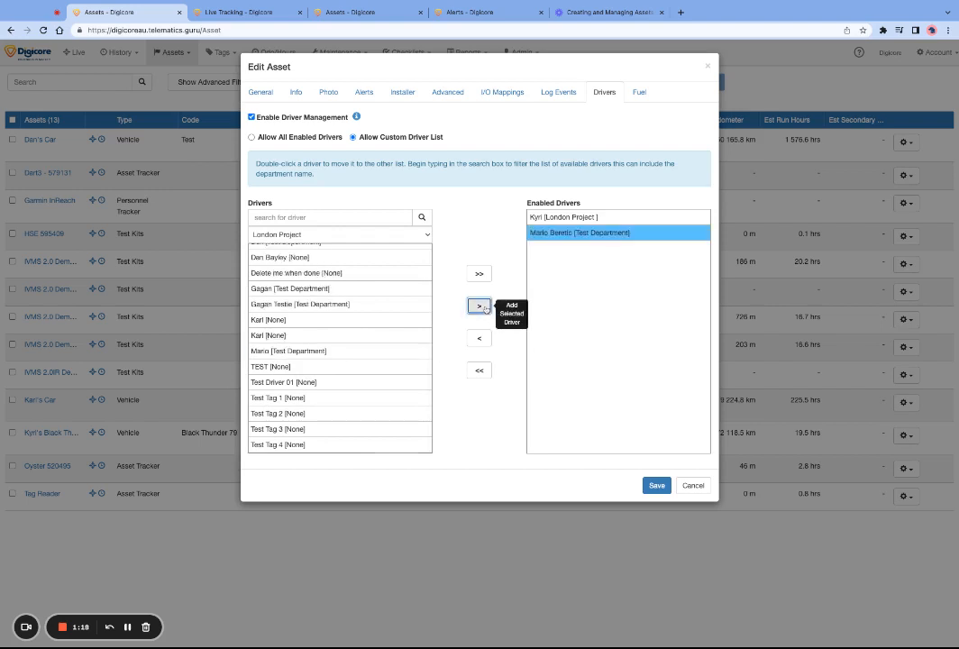
left_click(359, 291)
left_click(480, 307)
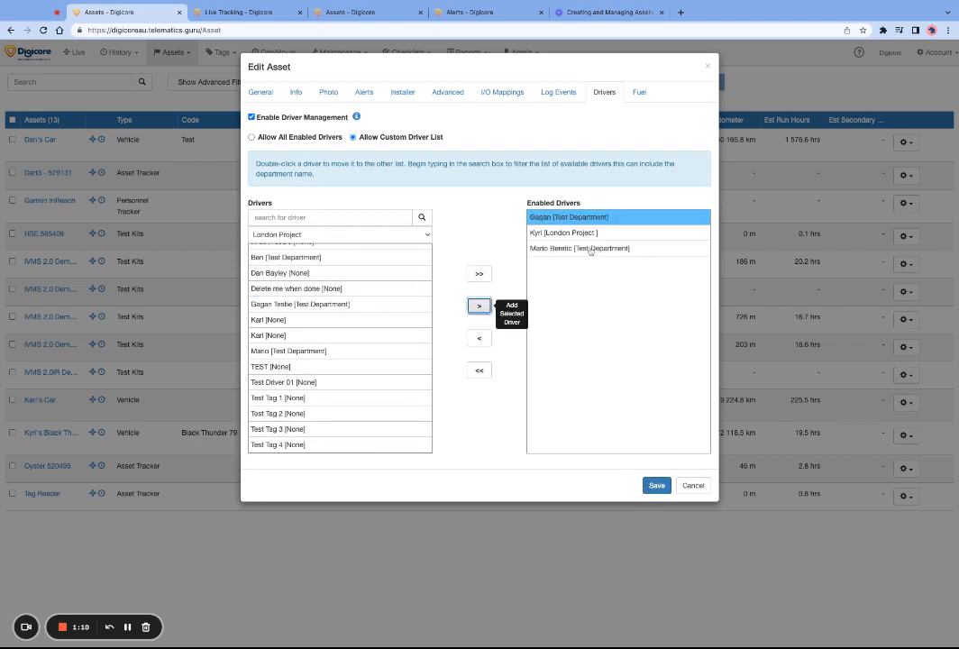
Remove the two added Test Department drivers from the vehicle's enabled drivers.
left_click(480, 338)
left_click(561, 234)
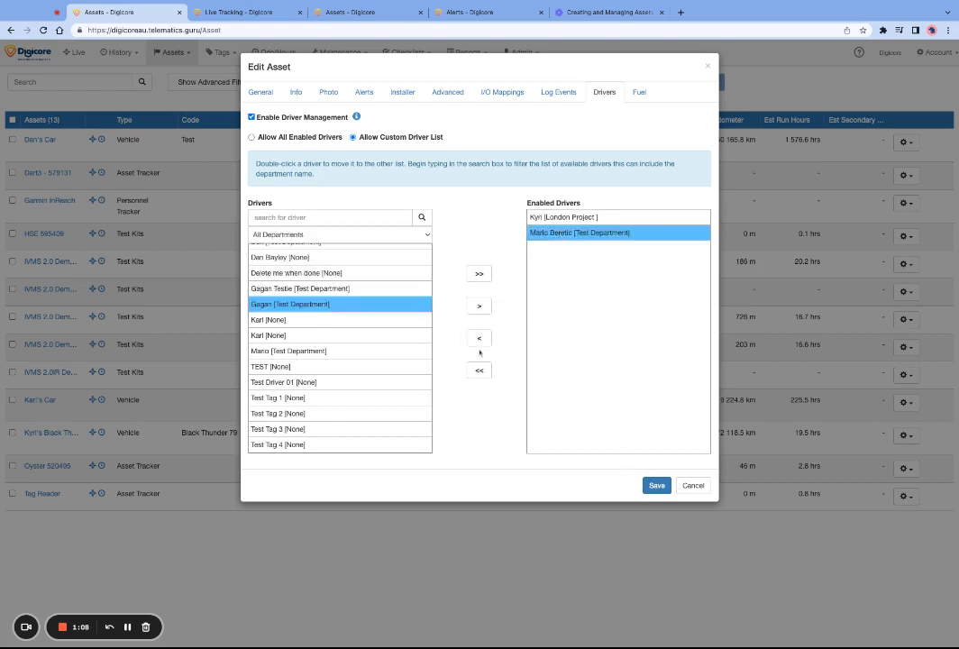
left_click(479, 338)
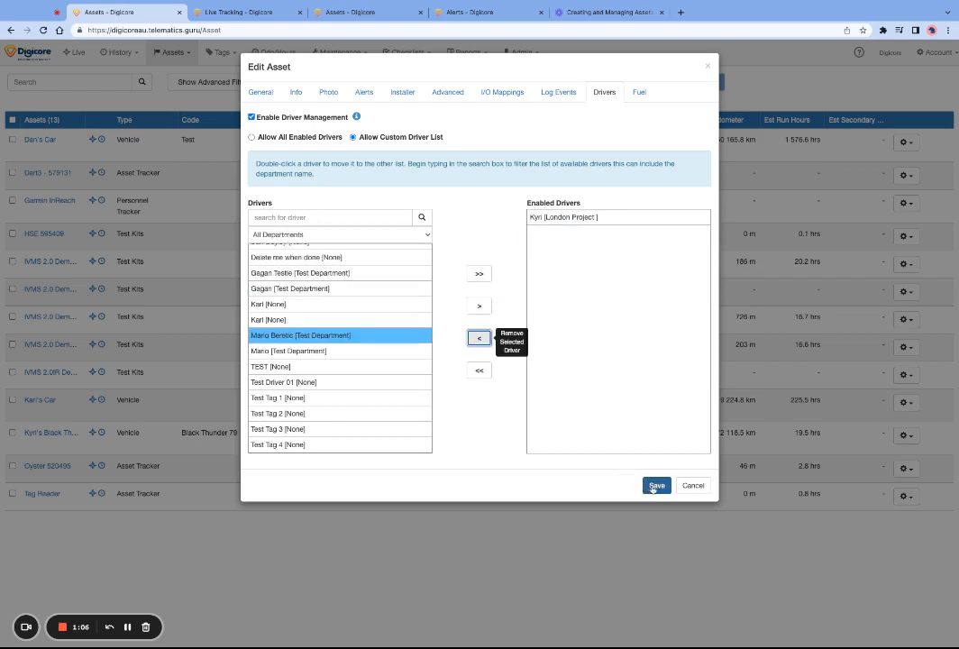
Go back to the vehicle's log event settings and save the asset.
left_click(557, 92)
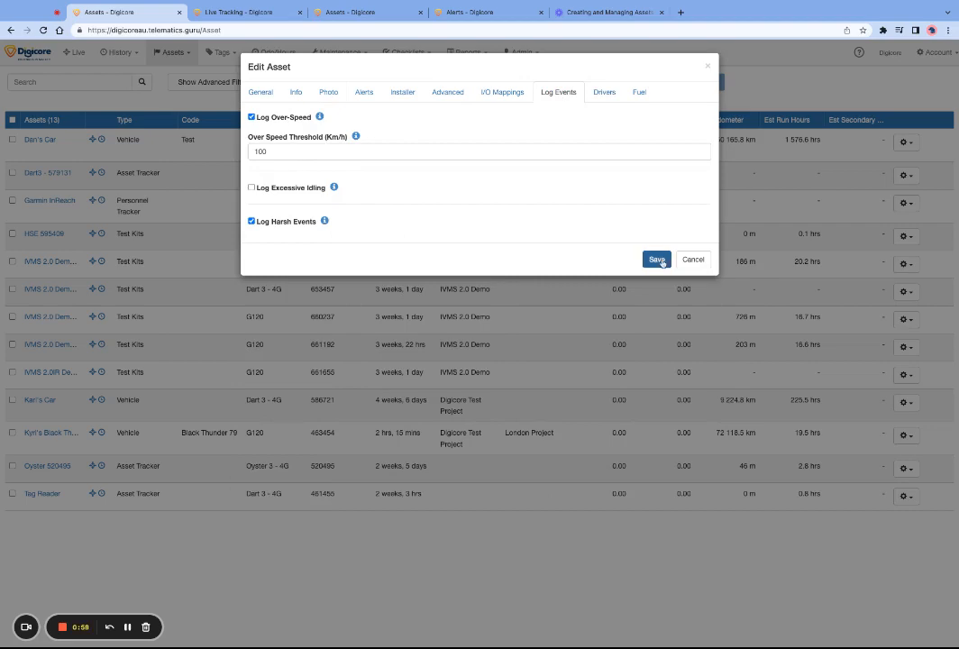
left_click(657, 259)
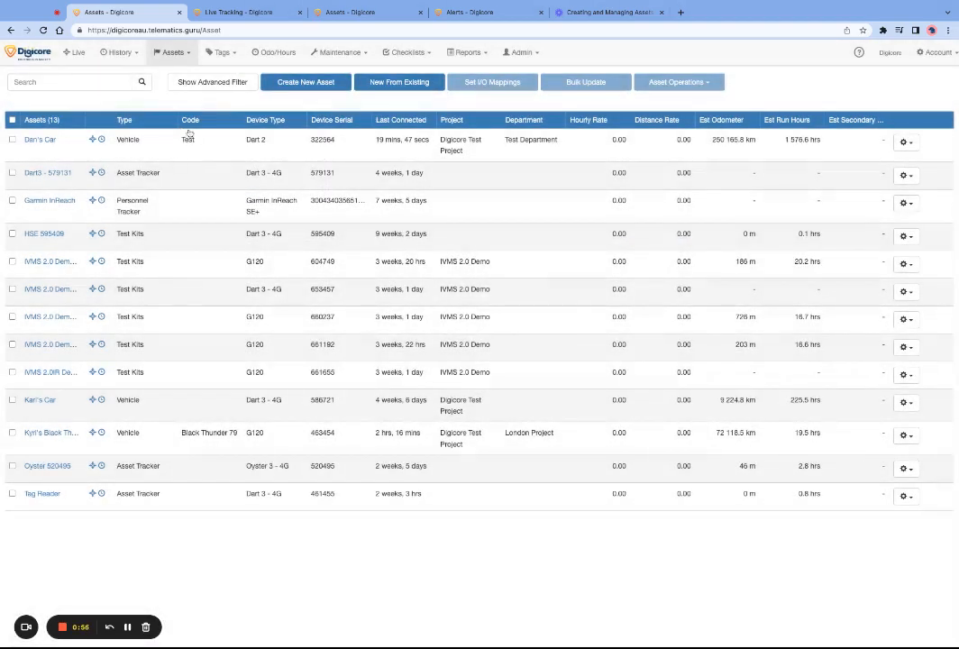
Open live tracking and look through the tracked assets down to the Black Thunder vehicle.
left_click(74, 51)
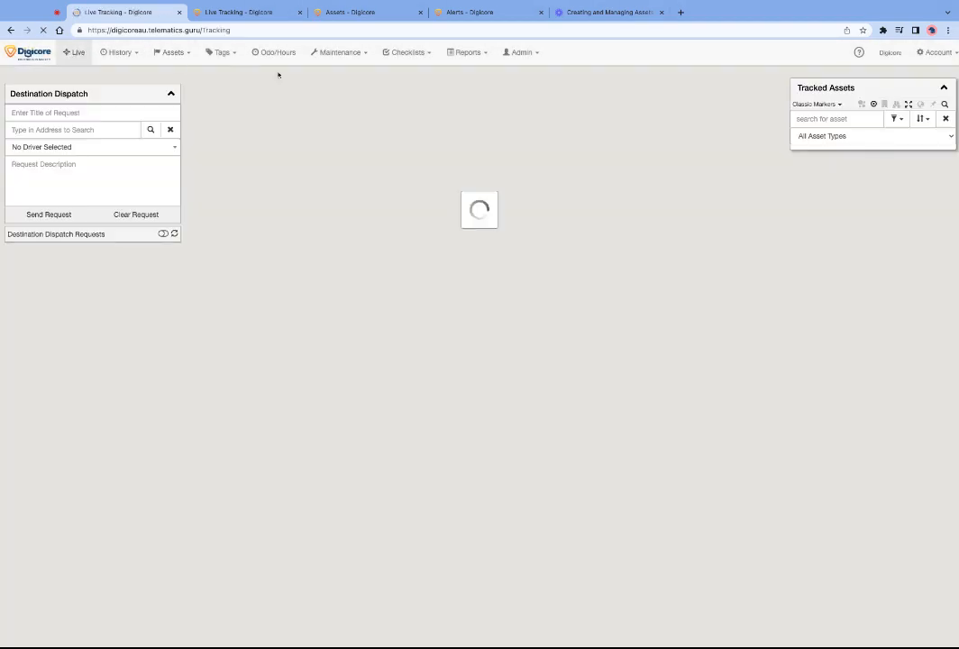
scroll(852, 394, "down", 3)
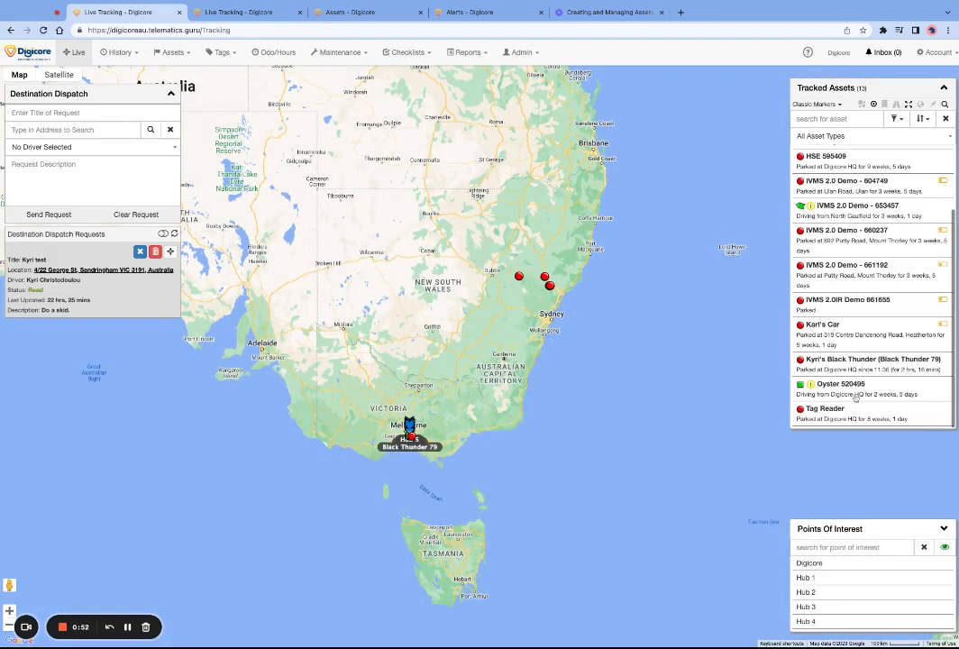
Open the Black Thunder vehicle's telemetry data from the live map and look through its logged records.
left_click(871, 360)
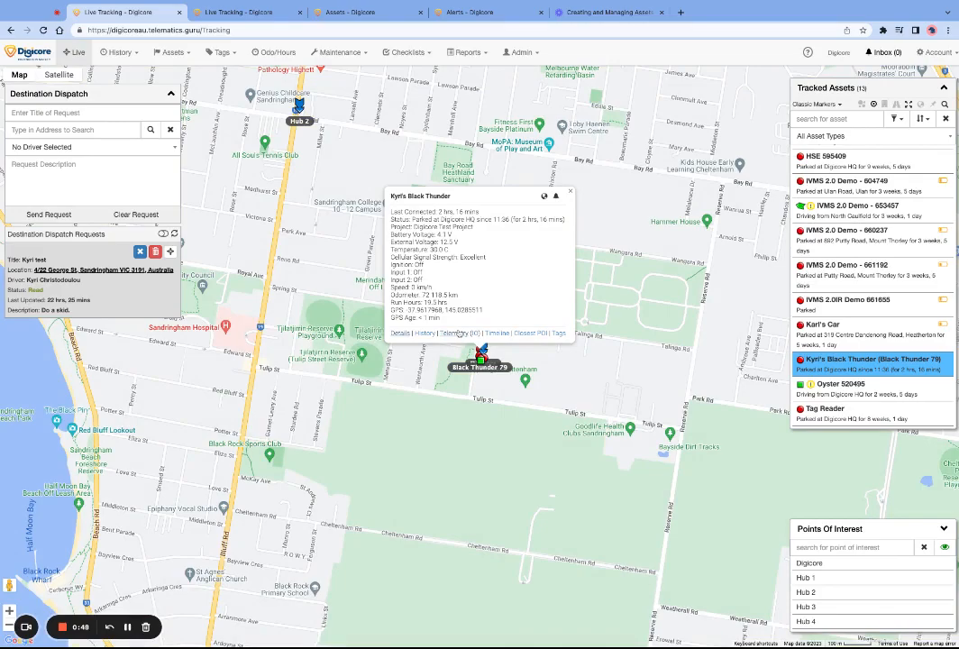
left_click(459, 334)
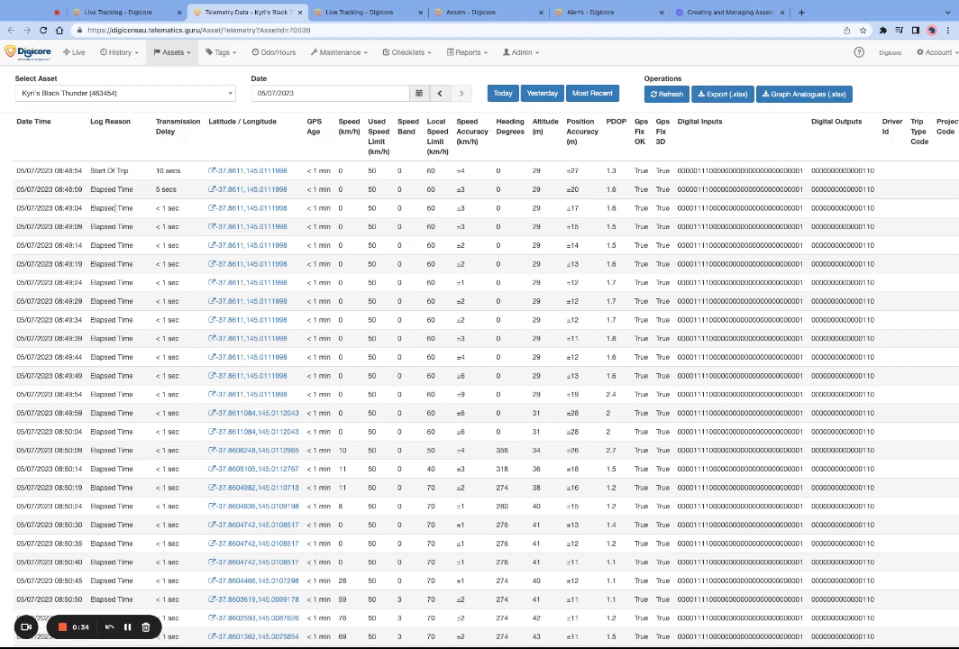
scroll(124, 412, "down", 10)
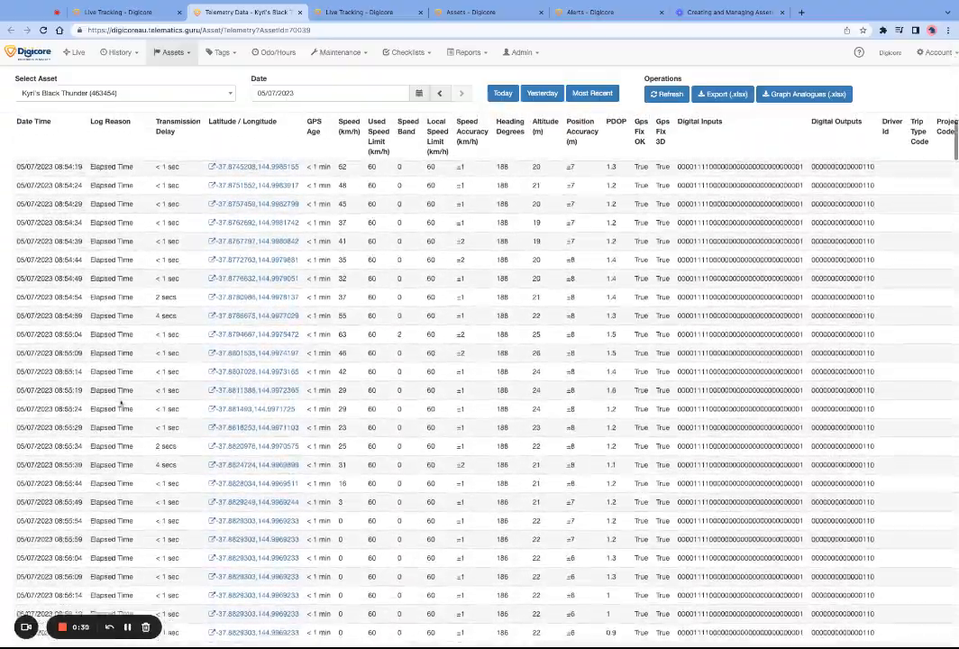
scroll(123, 399, "up", 2)
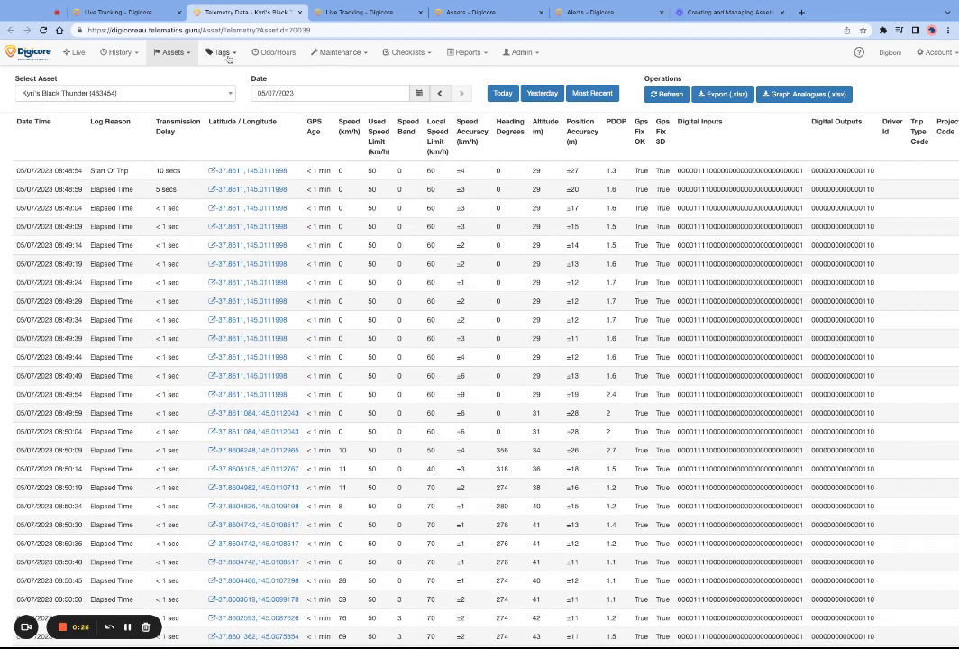
Return to the asset list and select the four IVMS 2.0 Demo assets and the IVMS 2.0IR Demo asset.
left_click(171, 53)
left_click(168, 76)
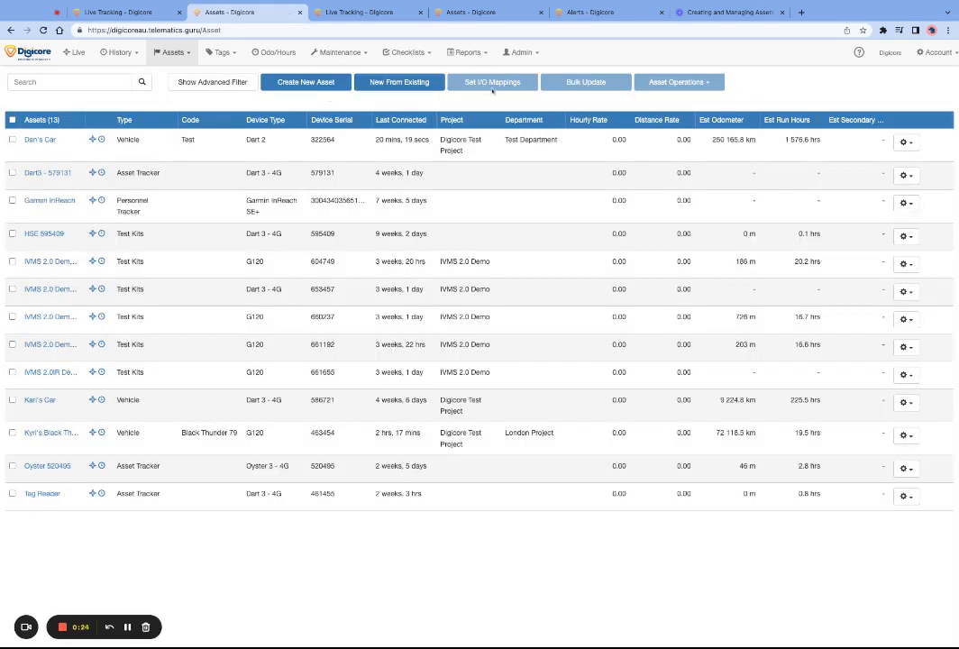
left_click(12, 262)
left_click(12, 290)
left_click(12, 317)
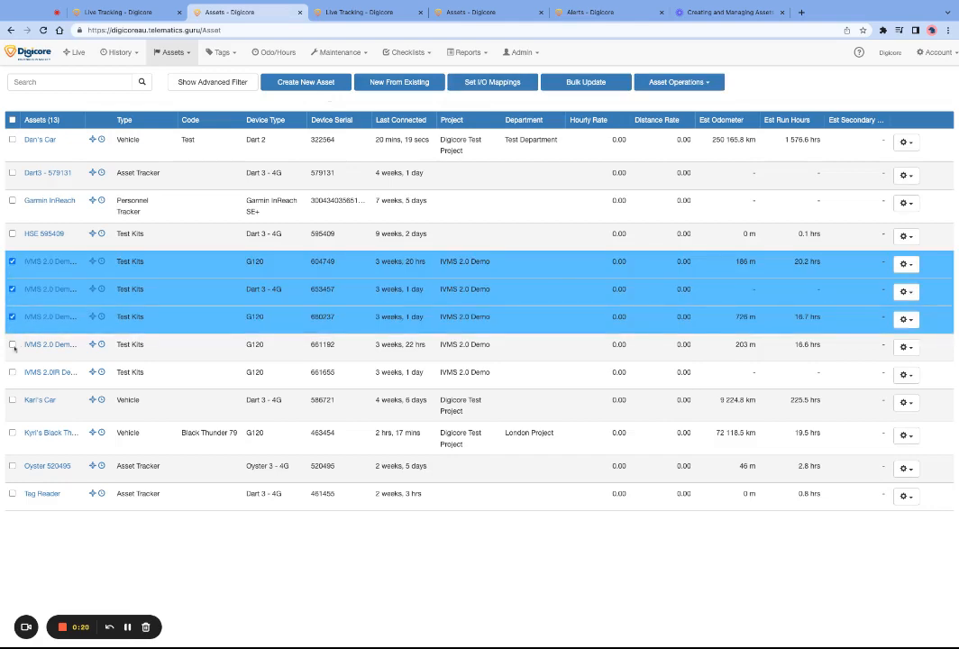
left_click(12, 344)
left_click(12, 373)
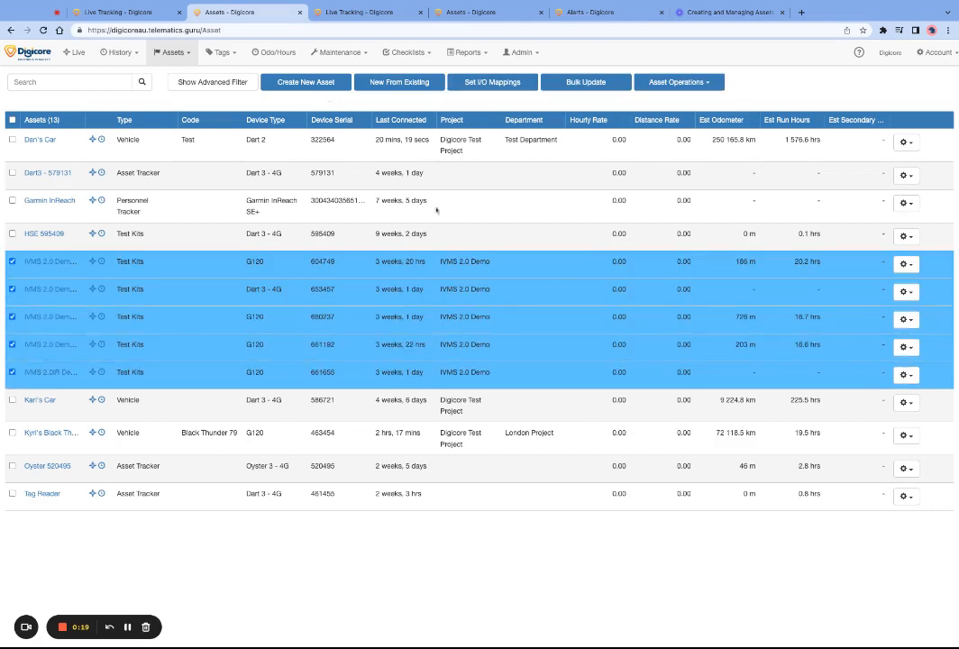
Bulk update the selected assets' type to Asset Tracker, save the change and close the dialog.
left_click(585, 82)
left_click(275, 179)
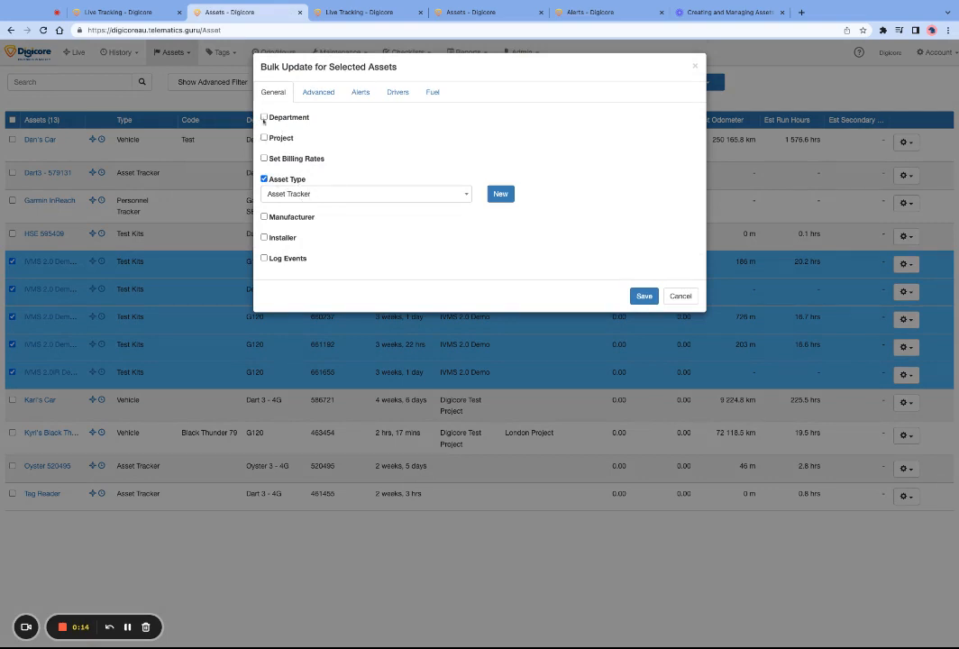
left_click(304, 195)
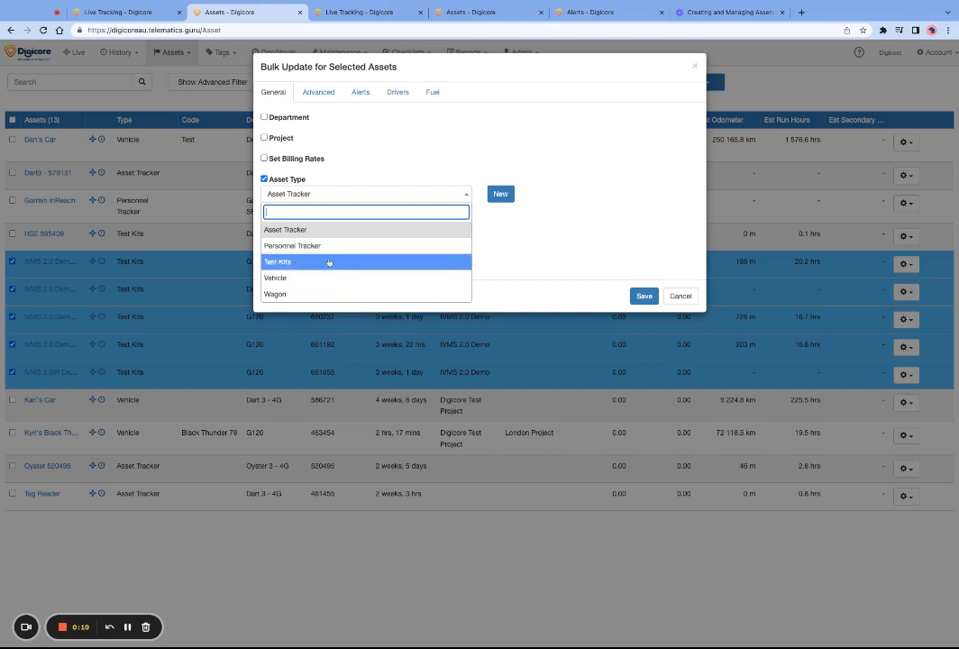
left_click(332, 230)
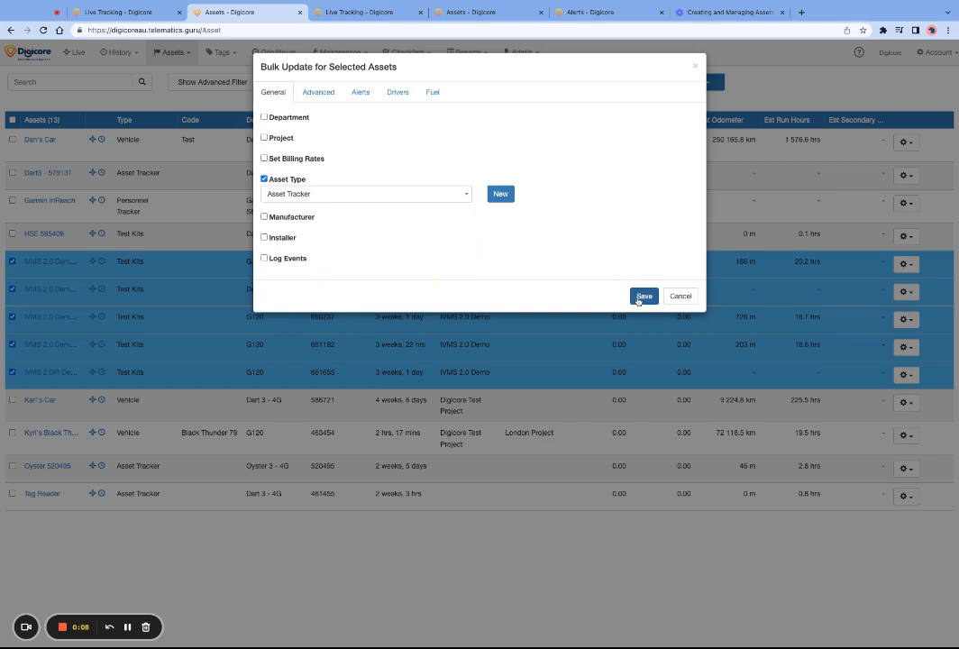
left_click(640, 298)
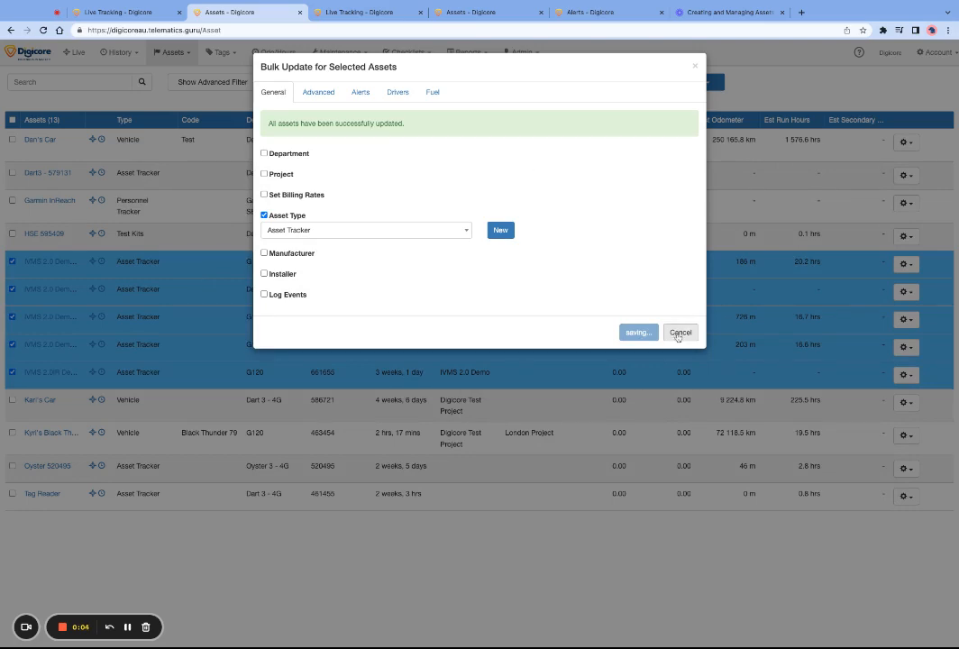
left_click(678, 333)
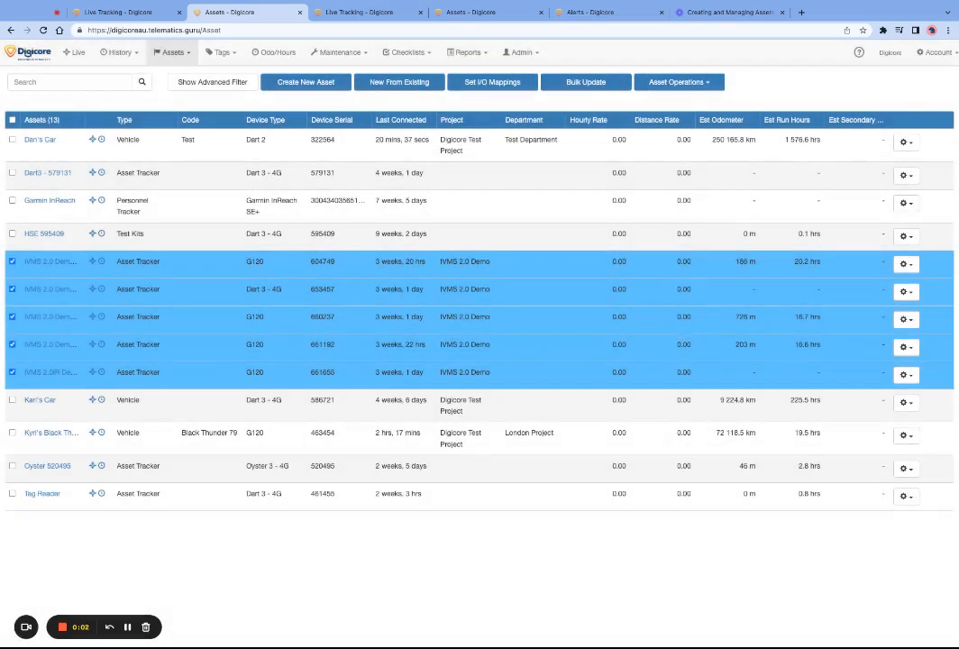